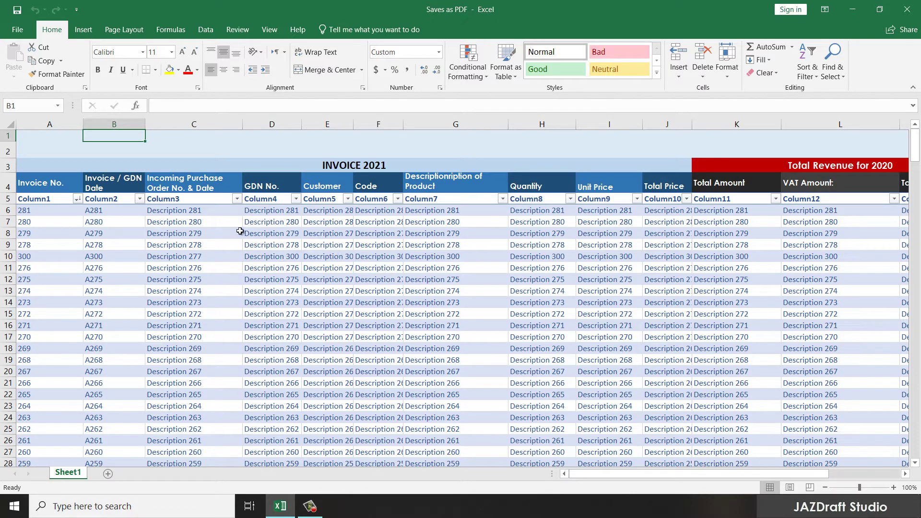
Start saving a copy of the workbook and open the full Save As dialog for the current folder
{"action": "left_click", "coordinate": [19, 30]}
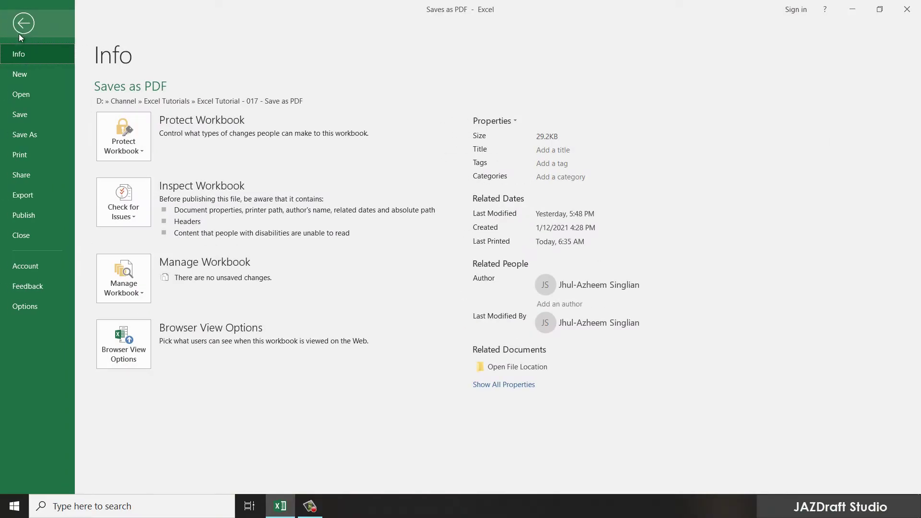
{"action": "left_click", "coordinate": [24, 134]}
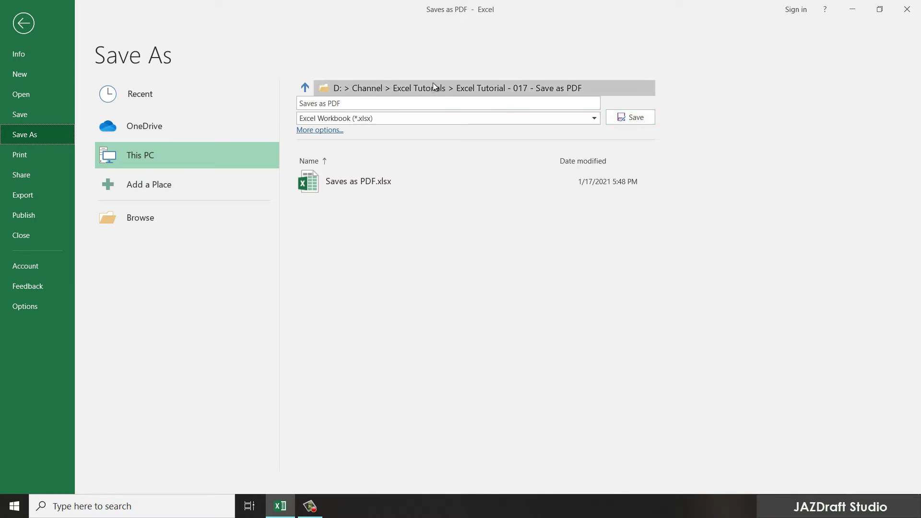
{"action": "left_click", "coordinate": [597, 120]}
{"action": "left_click", "coordinate": [597, 119]}
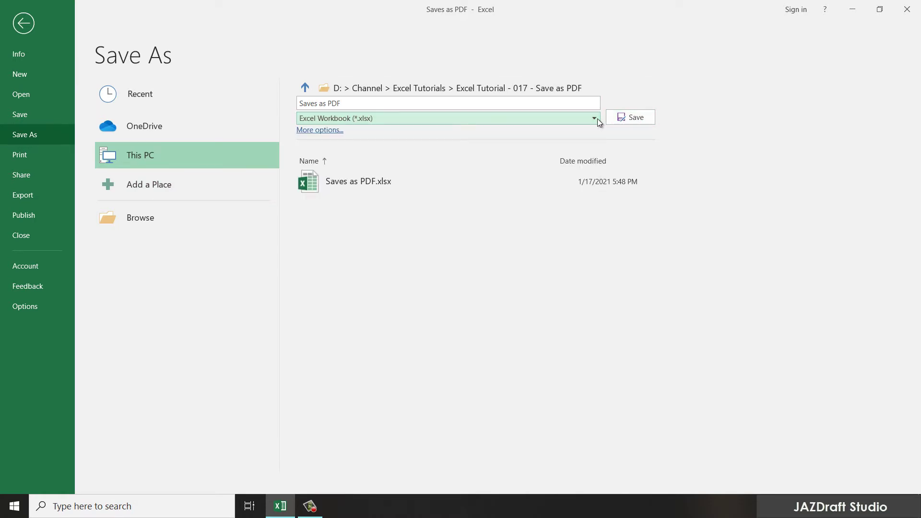
{"action": "left_click", "coordinate": [597, 119]}
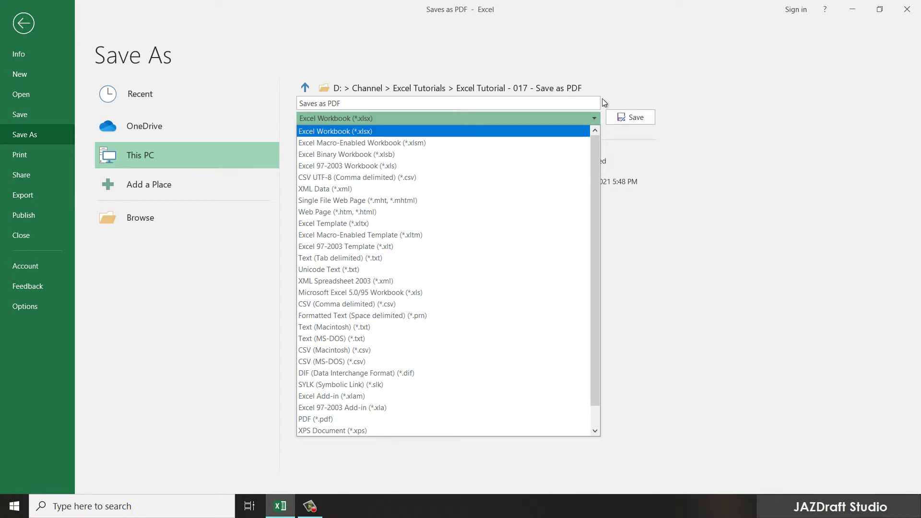
{"action": "left_click", "coordinate": [146, 322]}
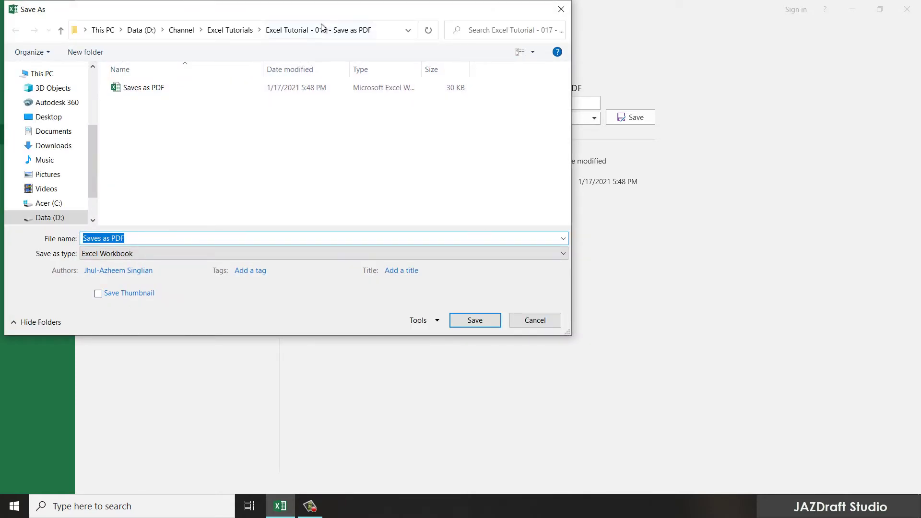
Set the save type to PDF, keeping the file name Saves as PDF
{"action": "key", "text": "Tab"}
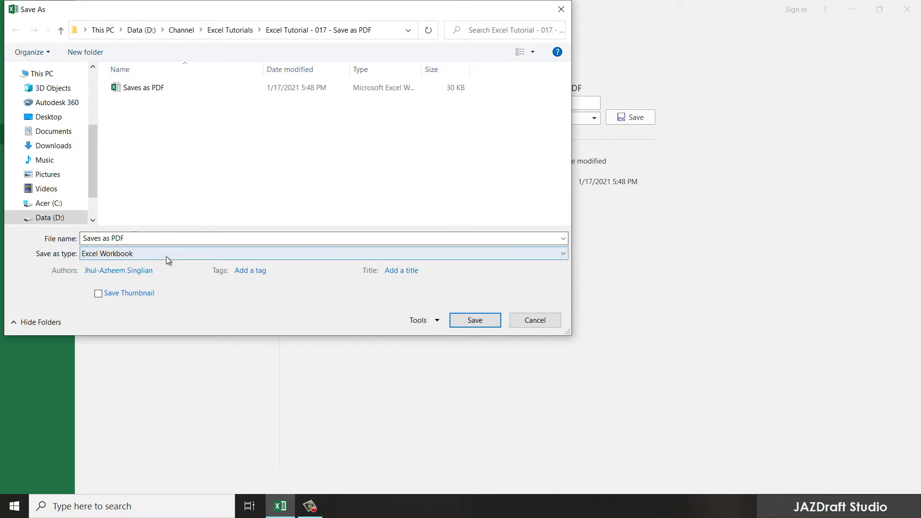
{"action": "left_click", "coordinate": [114, 254]}
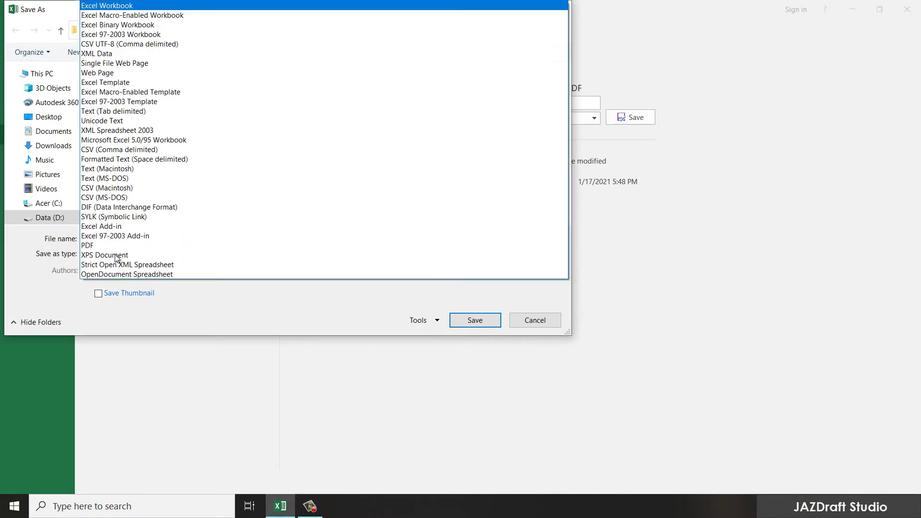
{"action": "left_click", "coordinate": [35, 278]}
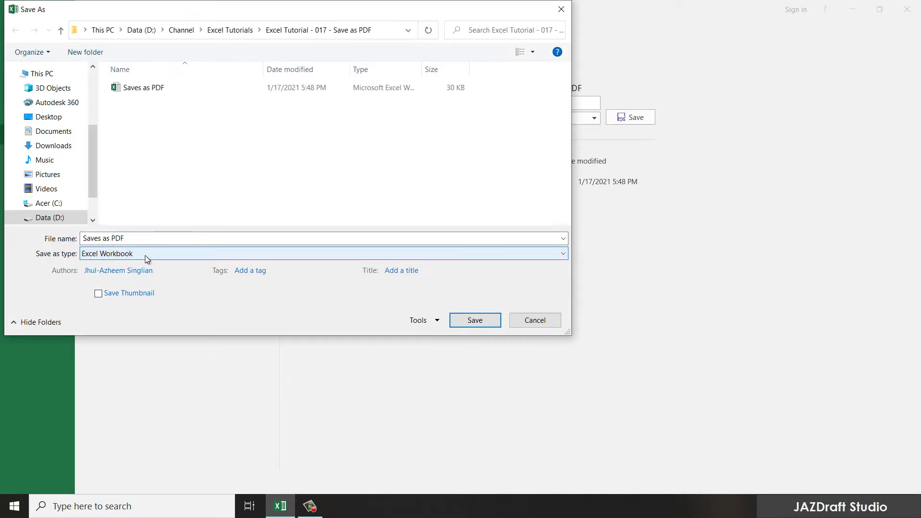
{"action": "left_click", "coordinate": [145, 255]}
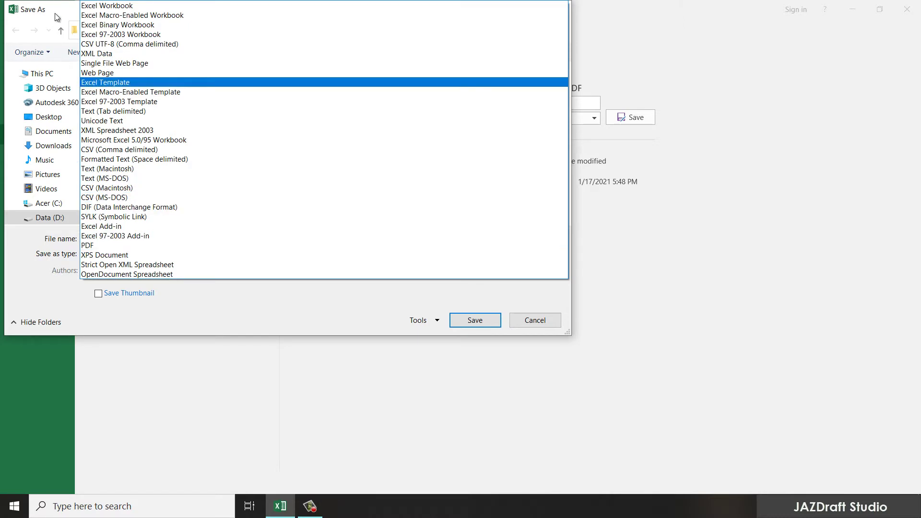
{"action": "left_click", "coordinate": [93, 245]}
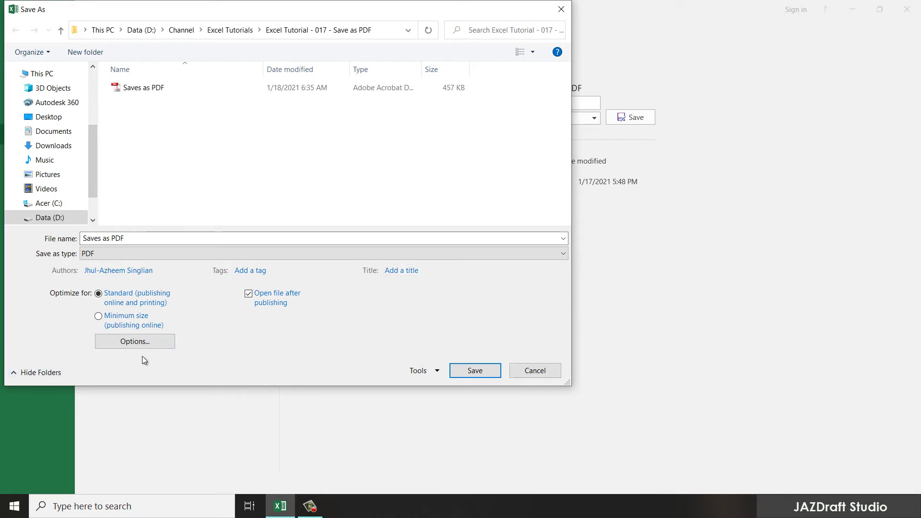
Accept the PDF options with all pages of the active sheet, and save the file, replacing the existing Saves as PDF.pdf
{"action": "left_click", "coordinate": [144, 341]}
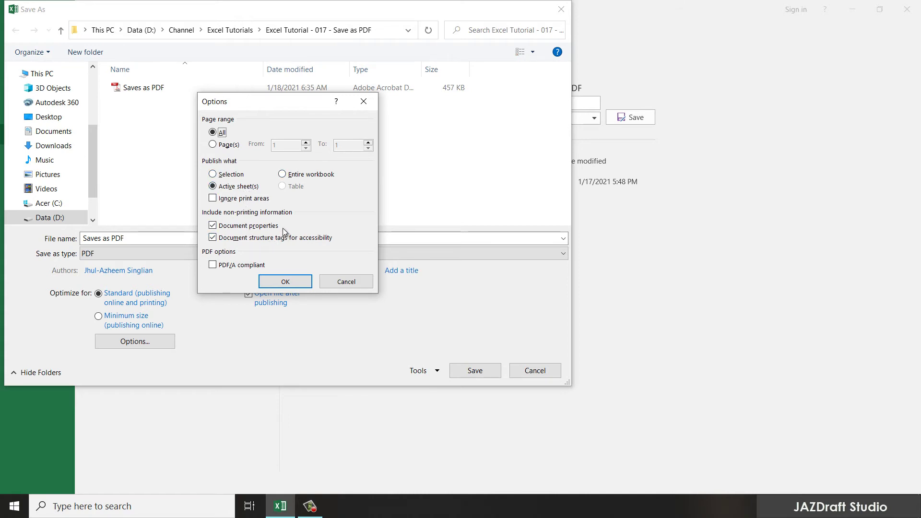
{"action": "left_click", "coordinate": [290, 284]}
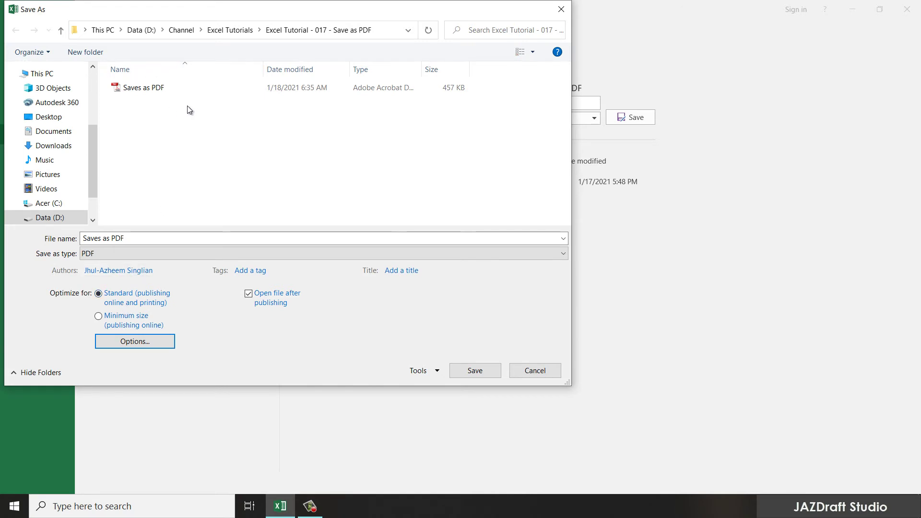
{"action": "left_click", "coordinate": [480, 373]}
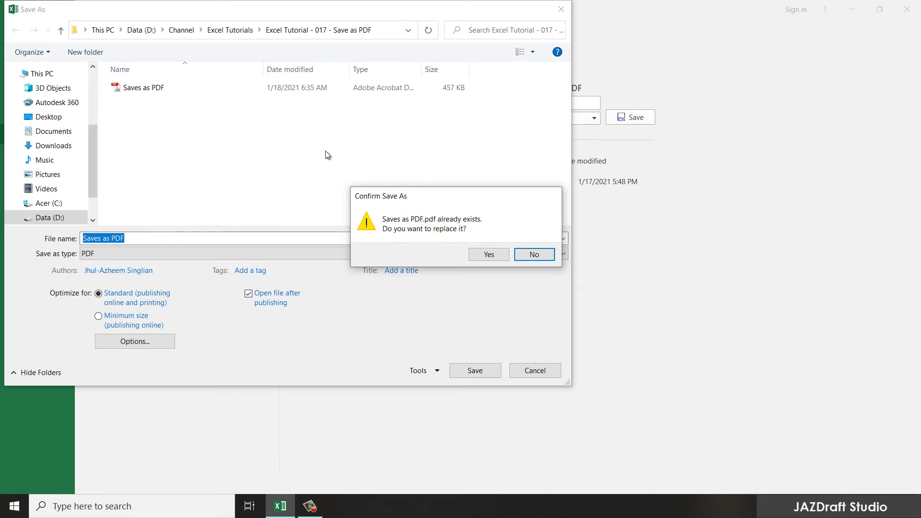
{"action": "left_click", "coordinate": [490, 256]}
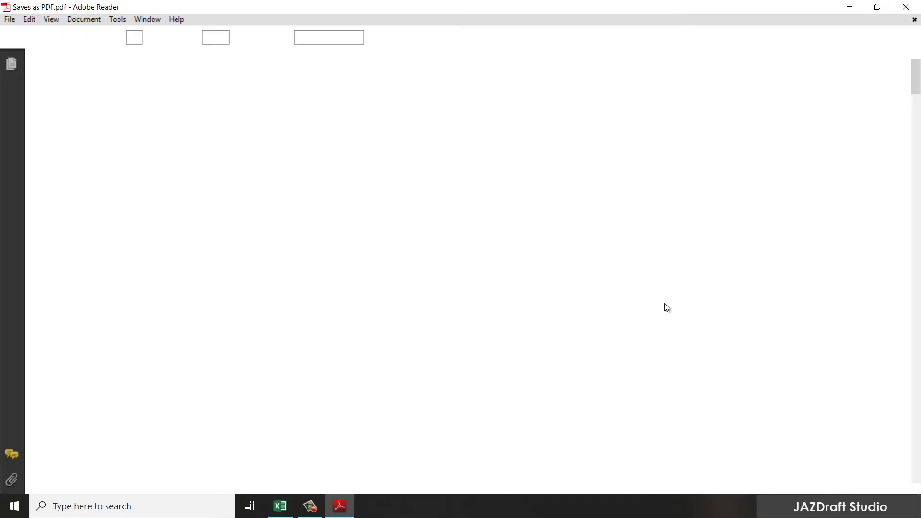
Examine the first page of the exported PDF in Adobe Reader and check whether the table text can be selected
{"action": "scroll", "coordinate": [509, 289], "scroll_direction": "up", "scroll_amount": 4}
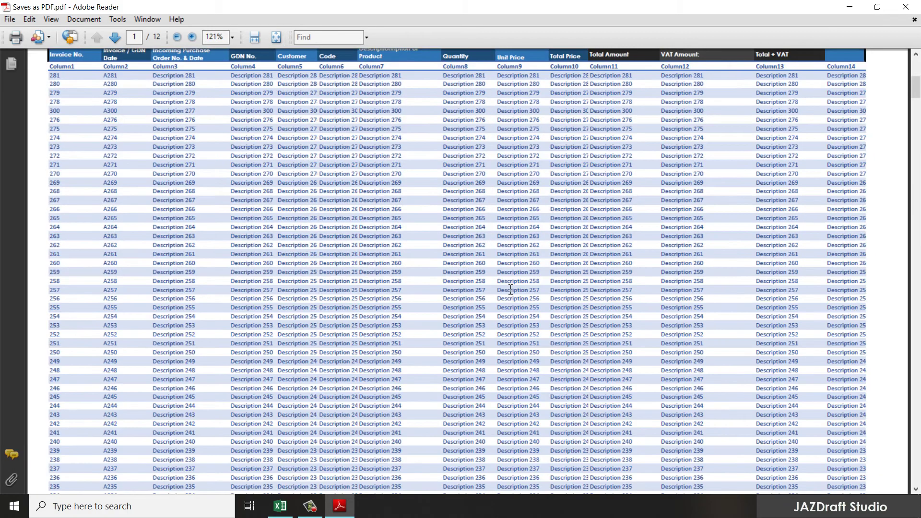
{"action": "scroll", "coordinate": [511, 288], "scroll_direction": "down", "scroll_amount": 2}
{"action": "scroll", "coordinate": [515, 287], "scroll_direction": "up", "scroll_amount": 2}
{"action": "scroll", "coordinate": [467, 287], "scroll_direction": "up", "scroll_amount": 2}
{"action": "left_click_drag", "start_coordinate": [354, 167], "coordinate": [473, 232]}
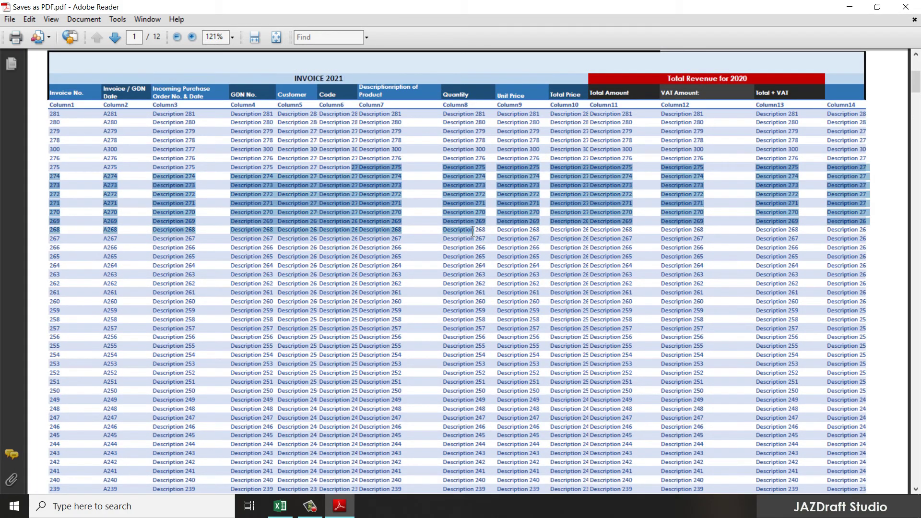
{"action": "left_click", "coordinate": [555, 326]}
{"action": "scroll", "coordinate": [364, 200], "scroll_direction": "up", "scroll_amount": 1}
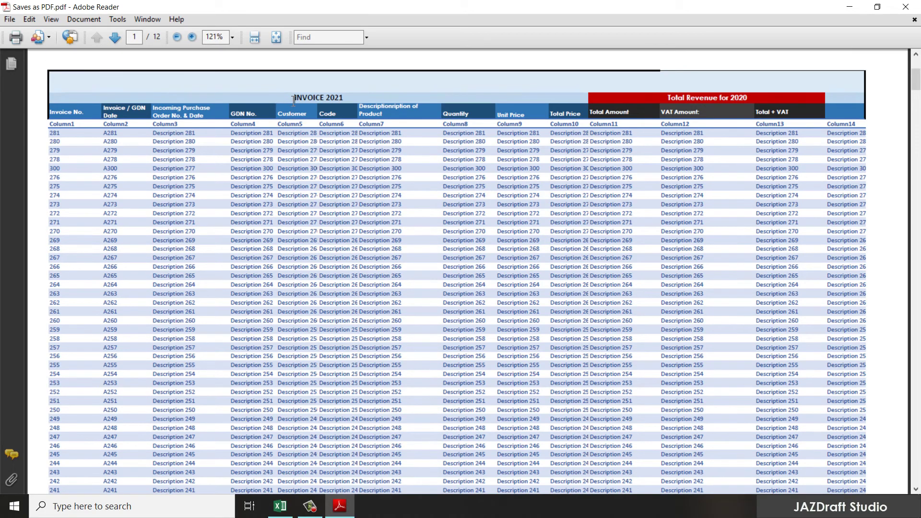
{"action": "left_click_drag", "start_coordinate": [294, 101], "coordinate": [423, 83]}
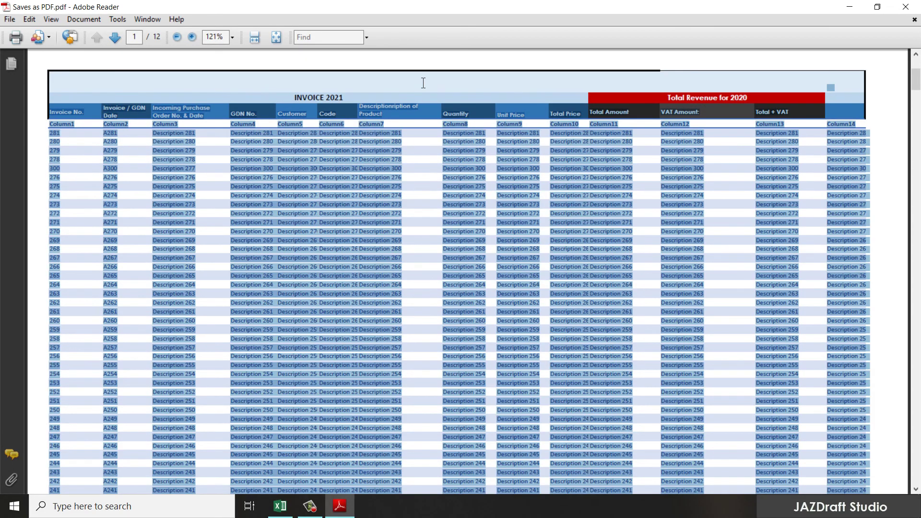
{"action": "left_click", "coordinate": [302, 97]}
{"action": "left_click_drag", "start_coordinate": [295, 98], "coordinate": [567, 191]}
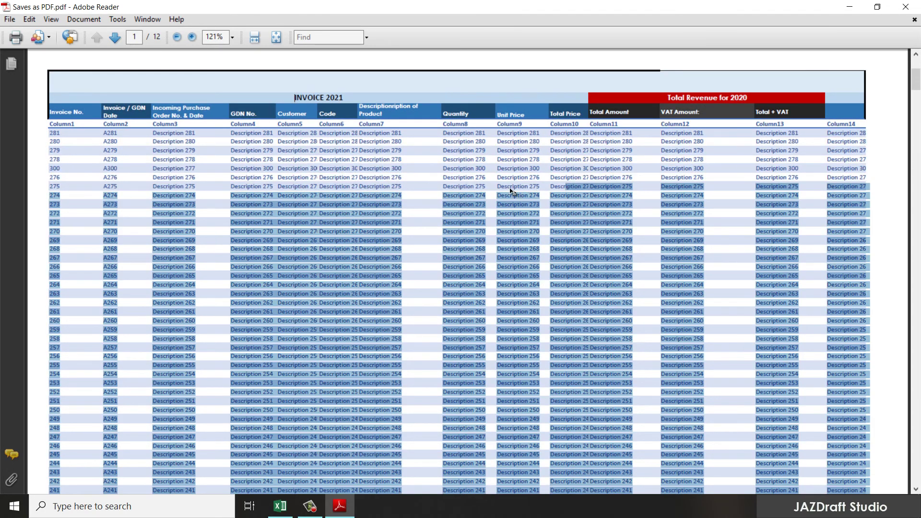
{"action": "left_click", "coordinate": [508, 188]}
{"action": "left_click_drag", "start_coordinate": [459, 168], "coordinate": [495, 169]}
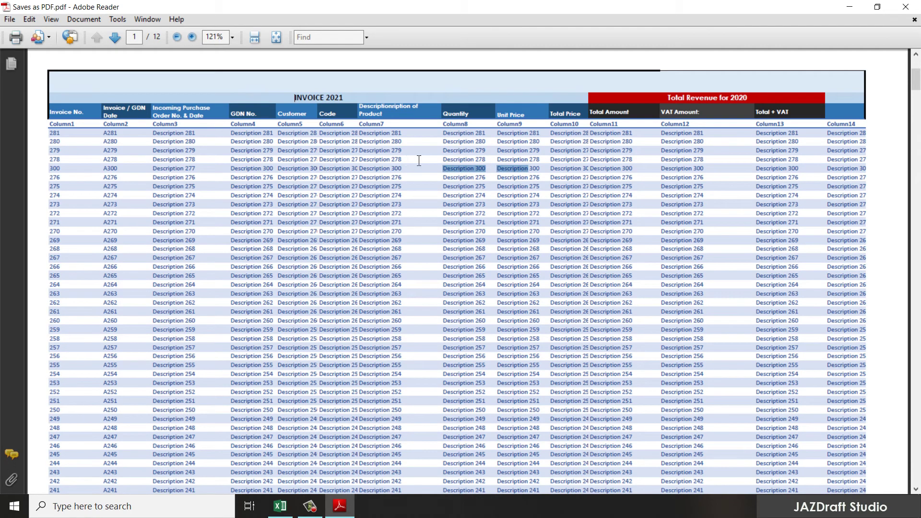
{"action": "scroll", "coordinate": [531, 163], "scroll_direction": "up", "scroll_amount": 3}
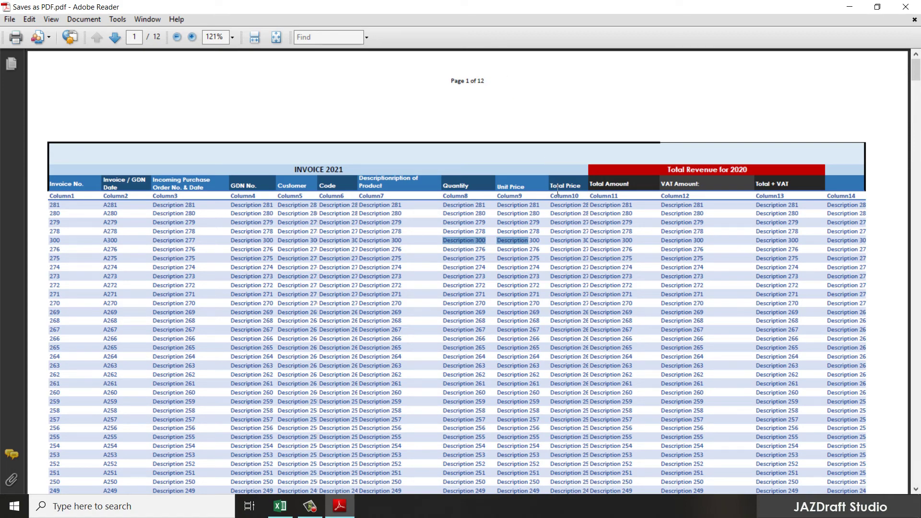
Look through the following pages of the PDF to check the invoice table layout, and return to page 1
{"action": "scroll", "coordinate": [558, 189], "scroll_direction": "down", "scroll_amount": 5}
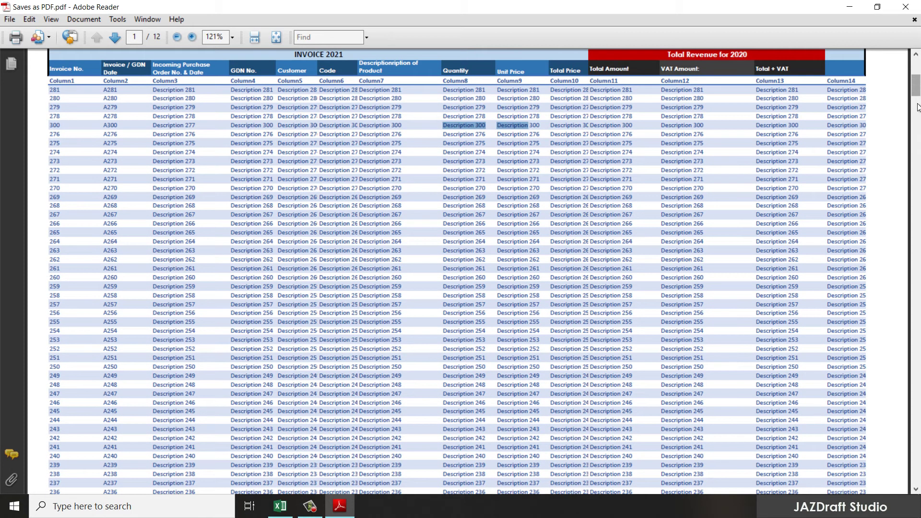
{"action": "left_click_drag", "start_coordinate": [916, 106], "coordinate": [916, 176]}
{"action": "scroll", "coordinate": [638, 208], "scroll_direction": "down", "scroll_amount": 3}
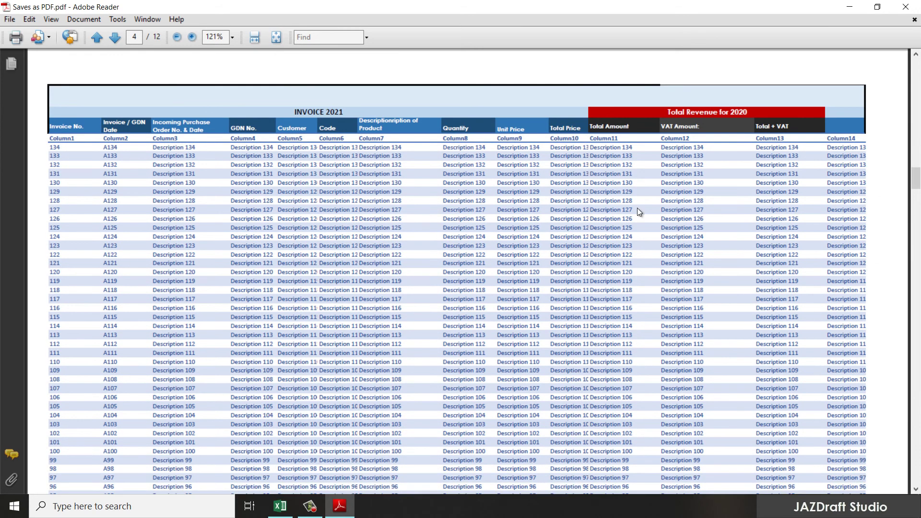
{"action": "scroll", "coordinate": [637, 209], "scroll_direction": "down", "scroll_amount": 3}
{"action": "scroll", "coordinate": [638, 207], "scroll_direction": "down", "scroll_amount": 2}
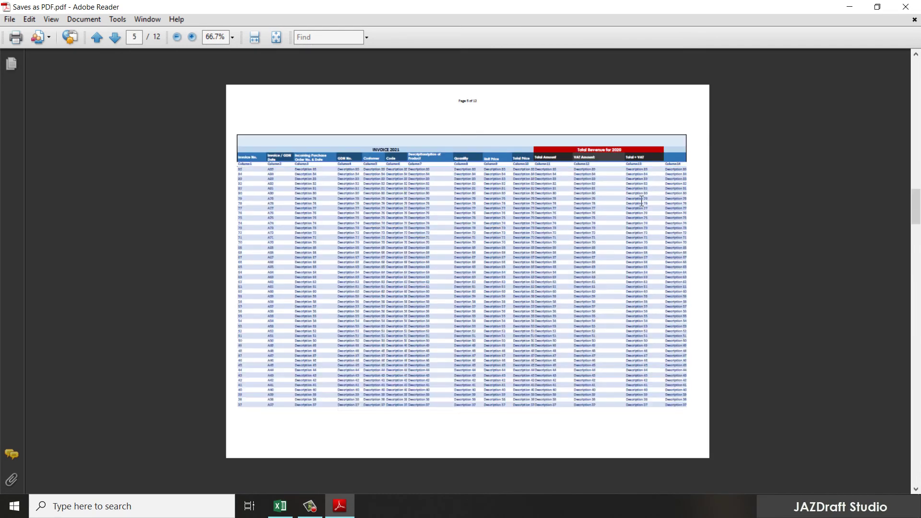
{"action": "scroll", "coordinate": [642, 202], "scroll_direction": "up", "scroll_amount": 5}
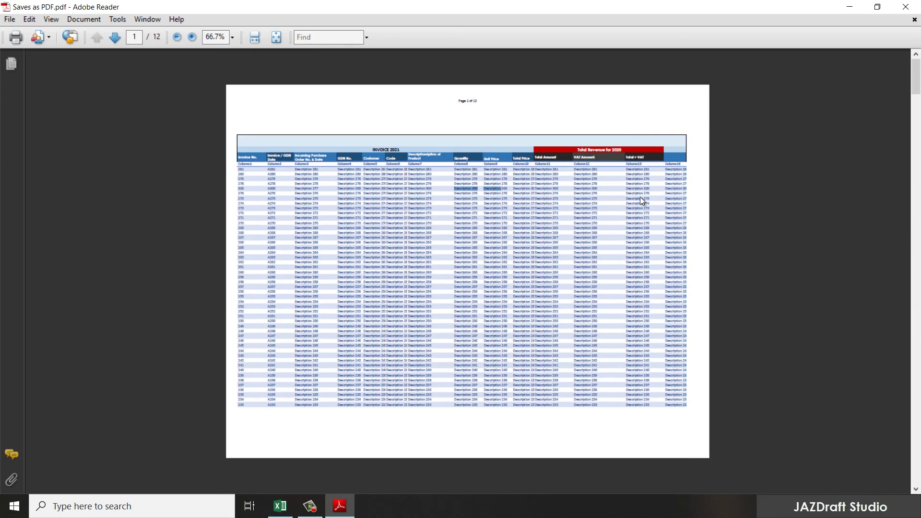
{"action": "scroll", "coordinate": [642, 198], "scroll_direction": "up", "scroll_amount": 2}
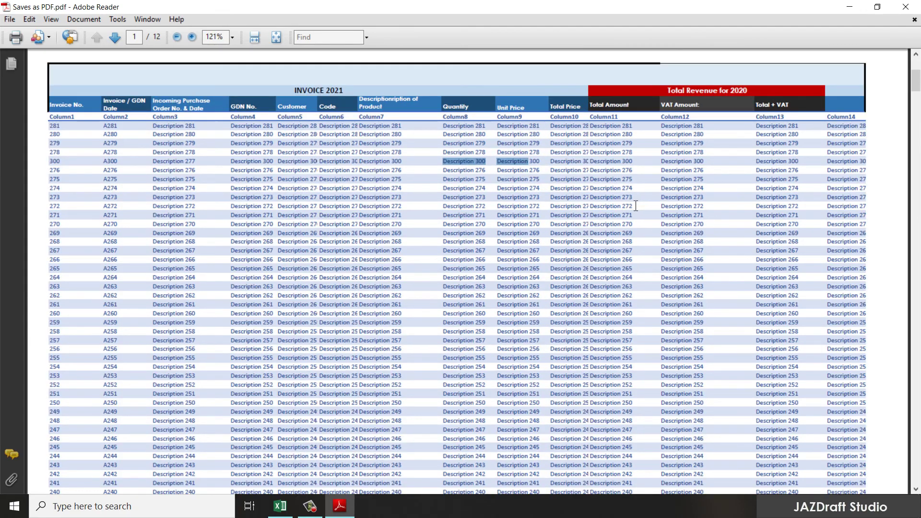
Switch back to Excel and start another Save As of the invoice workbook
{"action": "left_click", "coordinate": [281, 507]}
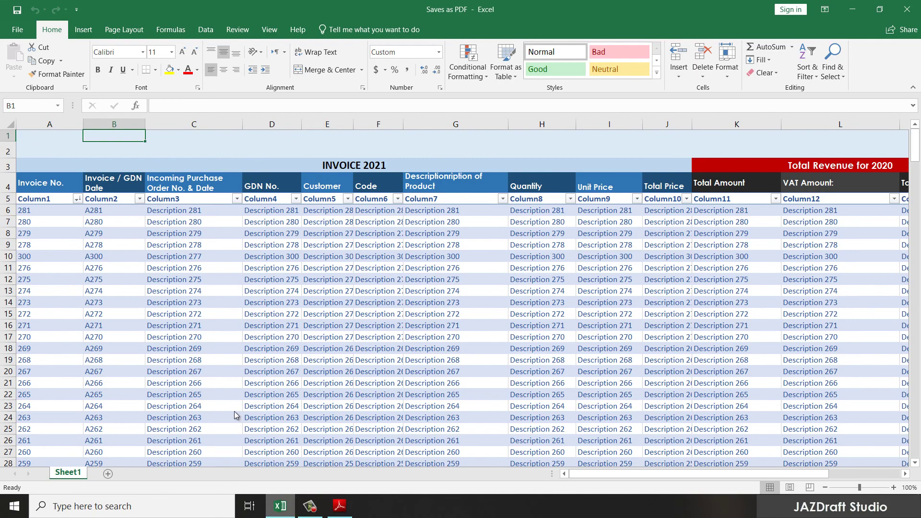
{"action": "left_click", "coordinate": [16, 31]}
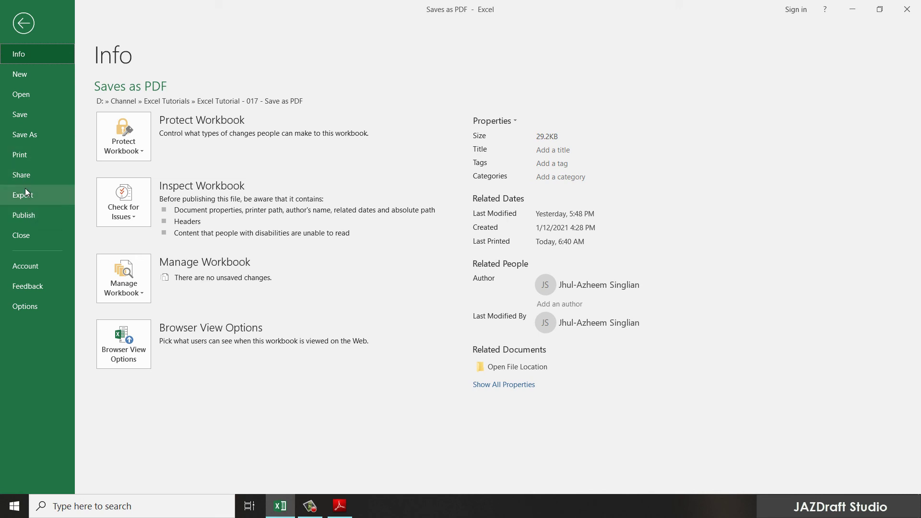
{"action": "left_click", "coordinate": [26, 137]}
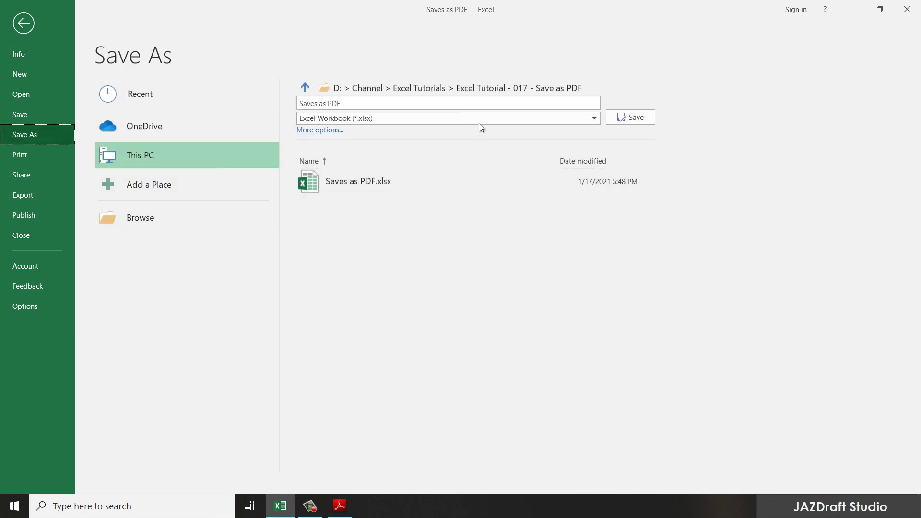